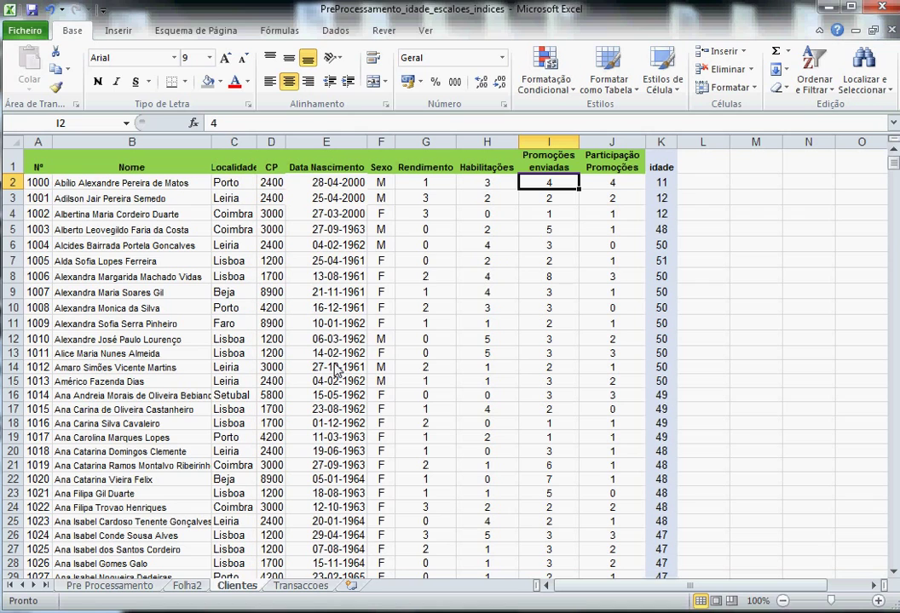
Enter the formula =J2/I2 in cell L2 to divide promotion participation by promotions sent.
click(557, 164)
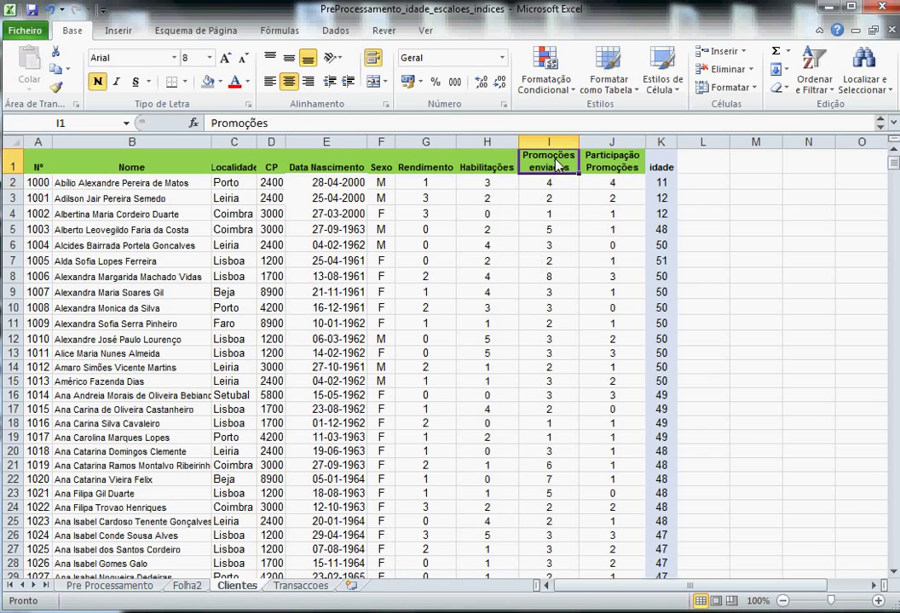
click(625, 185)
click(561, 185)
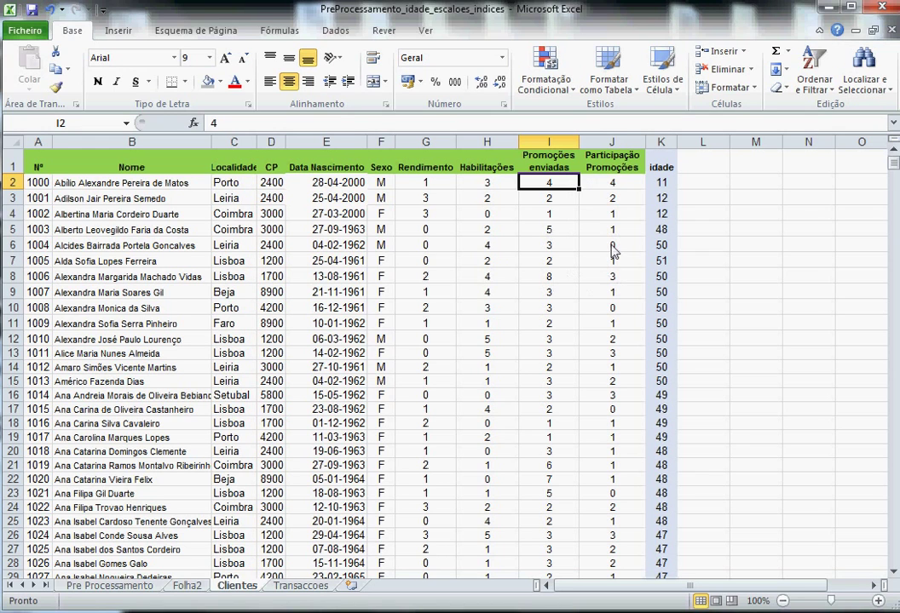
click(696, 192)
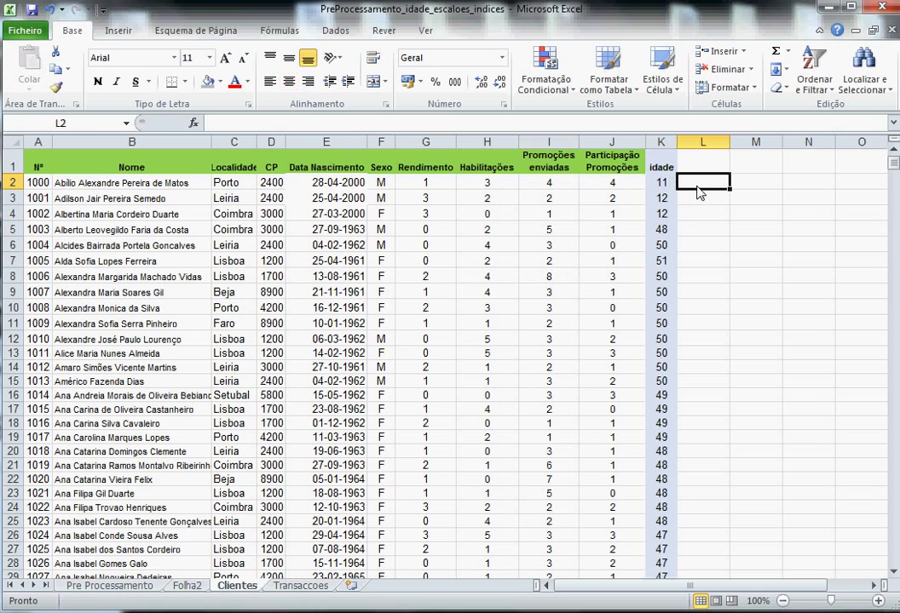
text(=)
key(Left)
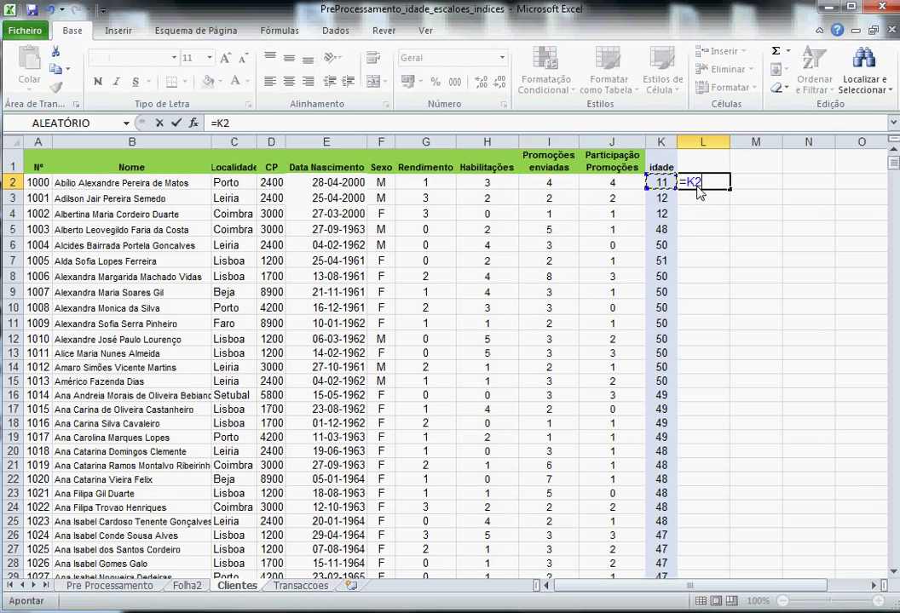
key(Left)
text(/)
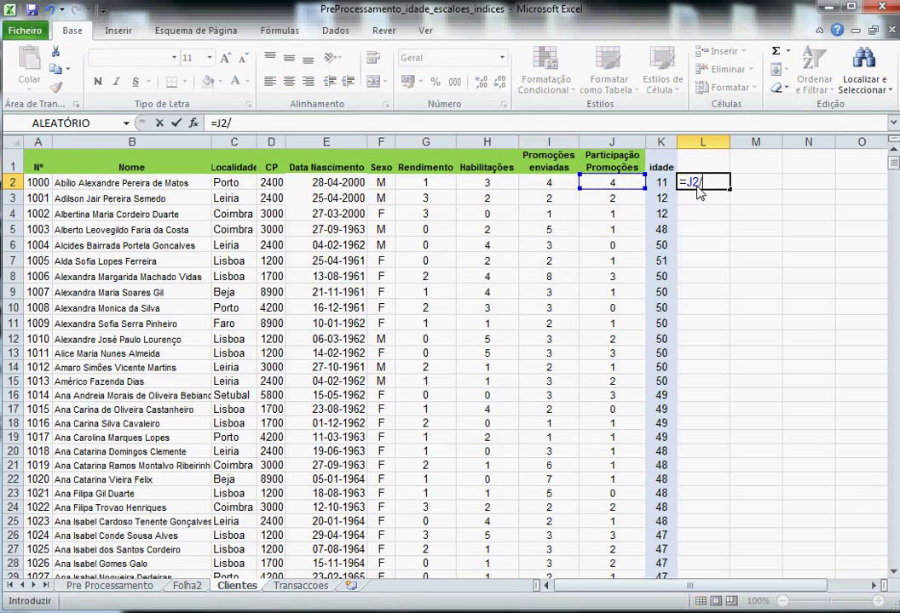
key(Left)
key(Left)
key(Left)
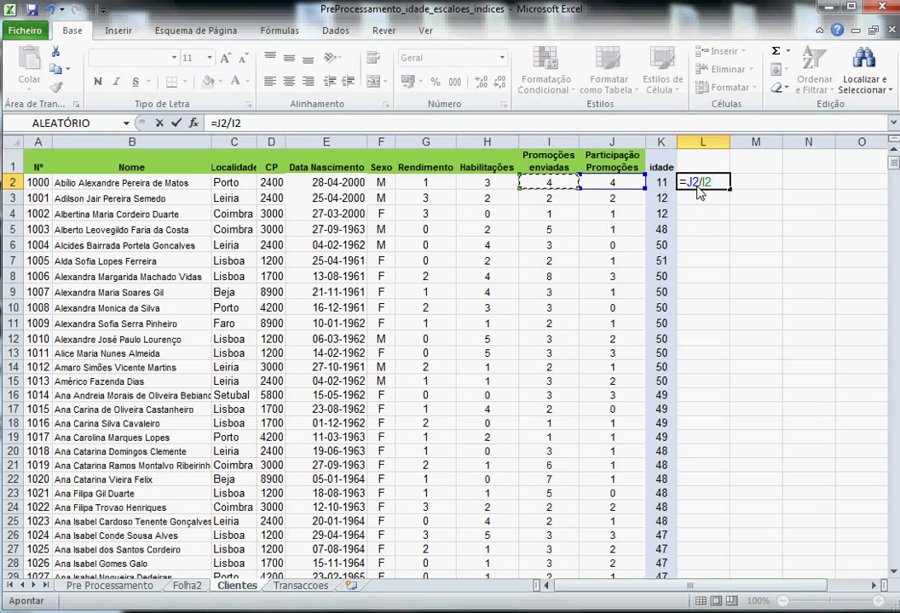
key(Return)
Format the ratio in L2 as a percentage and fill it down column L for all clients.
click(702, 179)
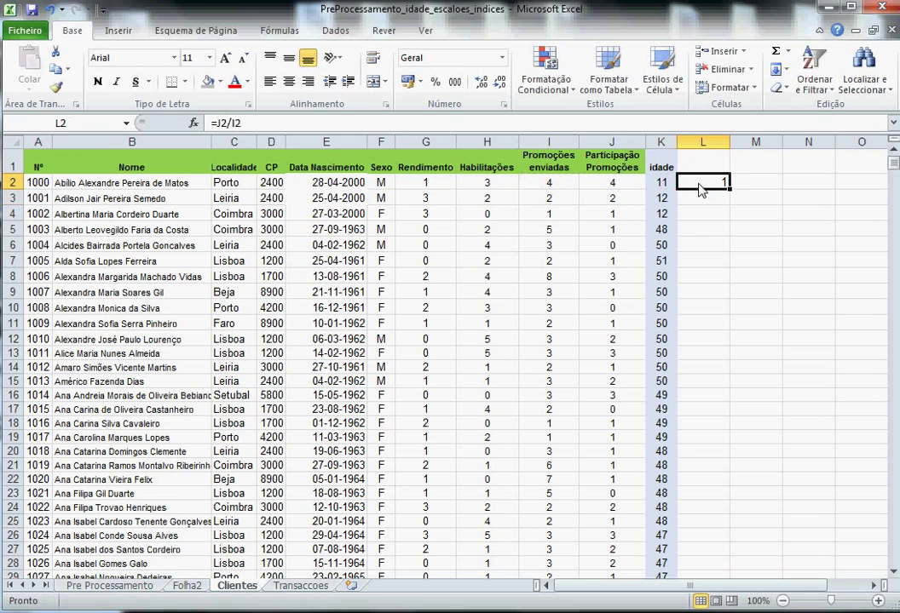
click(434, 81)
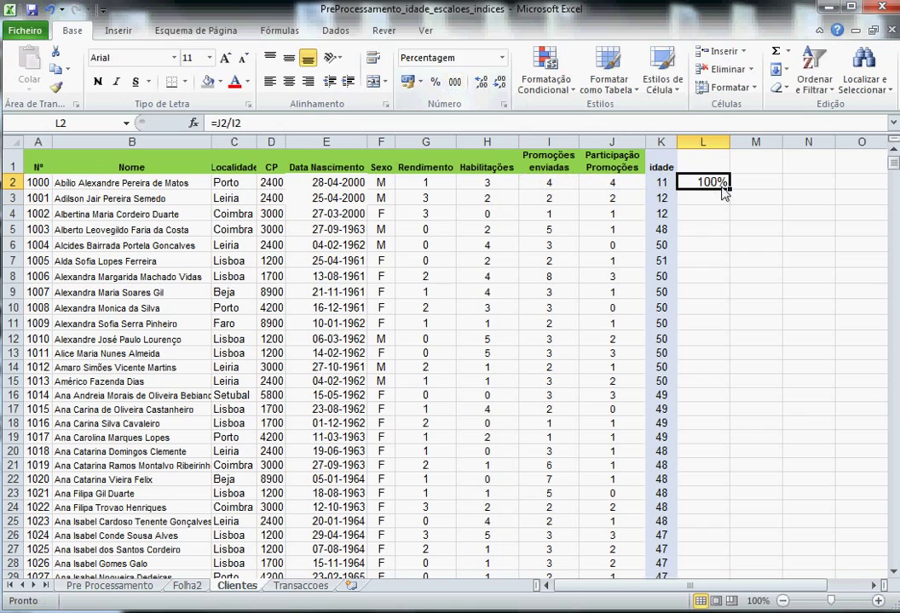
double_click(729, 188)
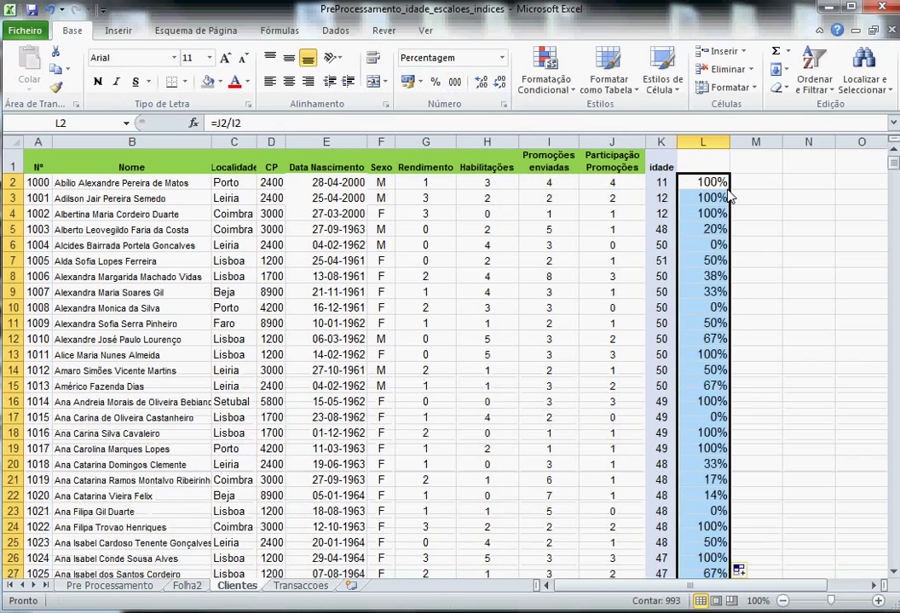
click(709, 276)
scroll(697, 420, down, 4)
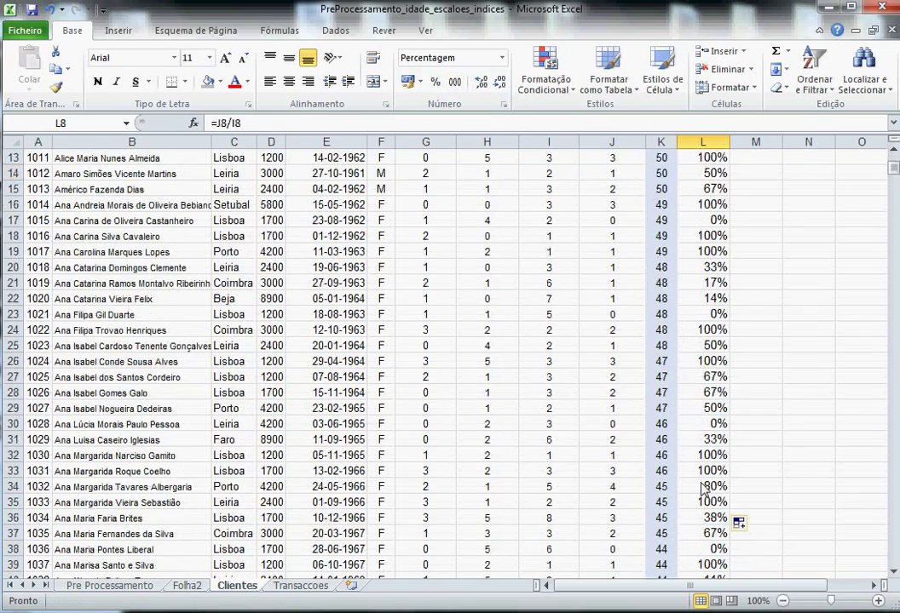
scroll(711, 472, up, 4)
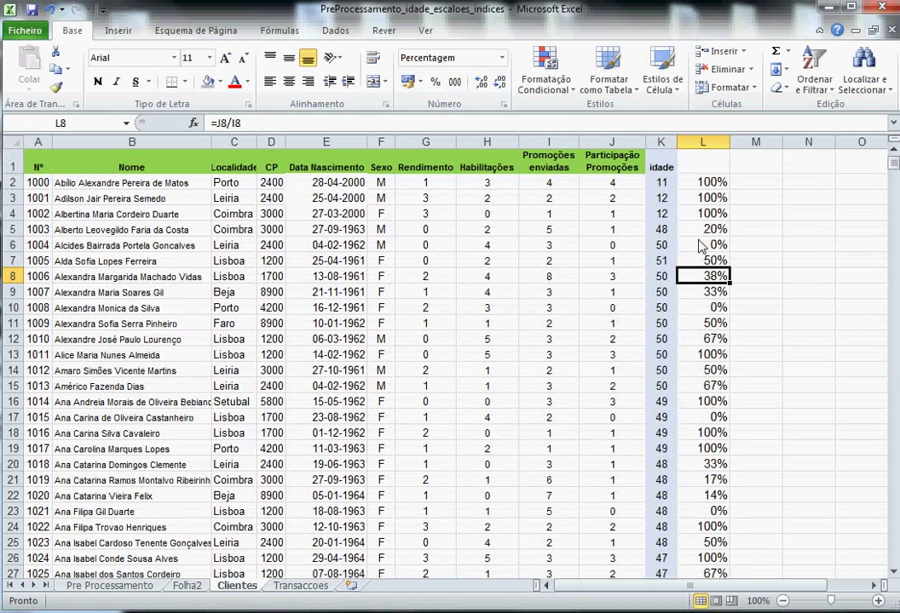
Add the header "ratio promoções" in cell L1, with a line break between the two words.
click(710, 168)
text(ra)
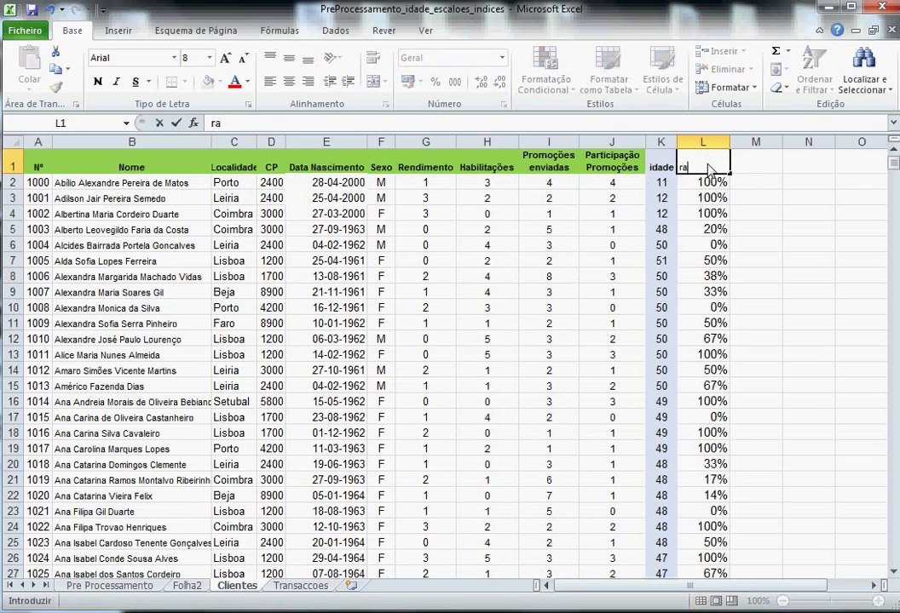
text(tio promo)
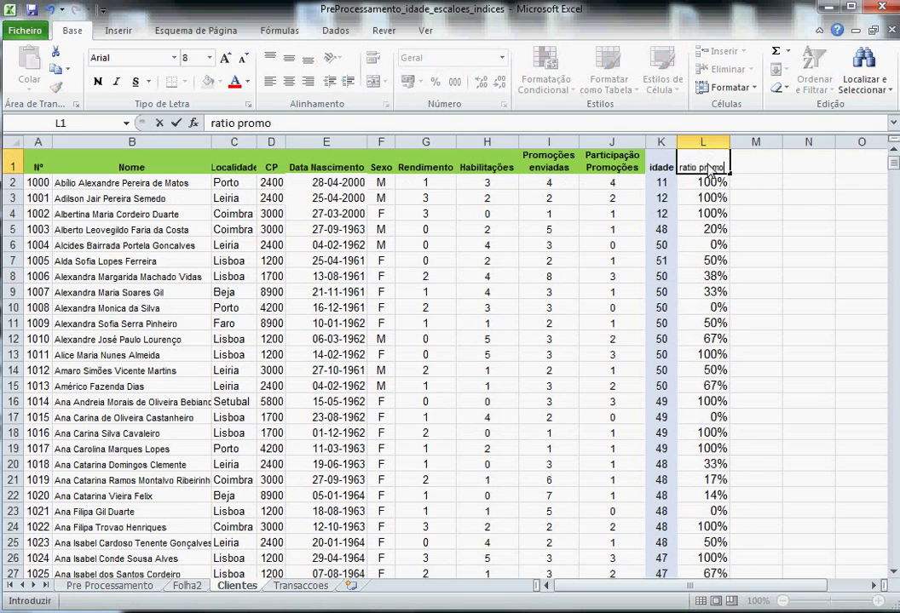
text(ções)
key(F2)
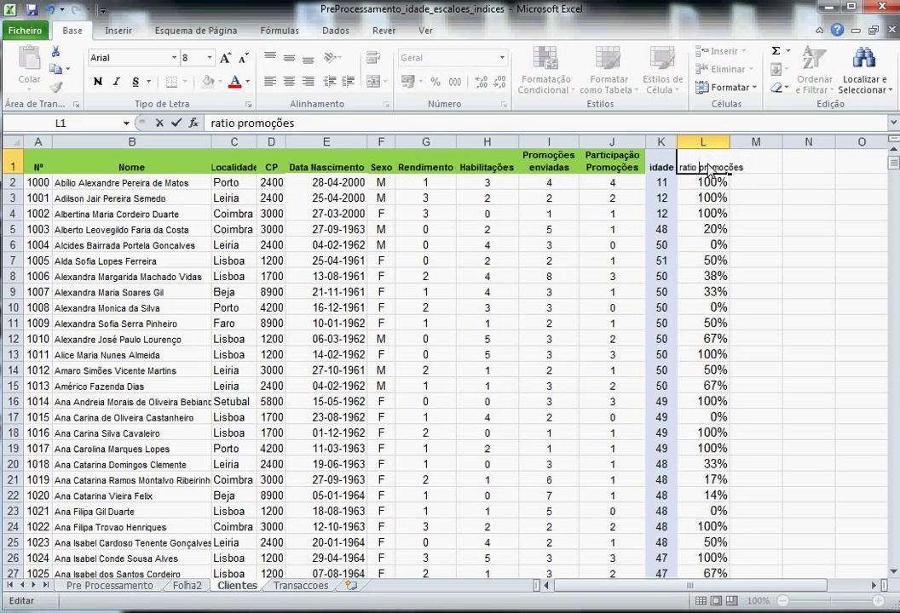
key(alt+Return)
key(Return)
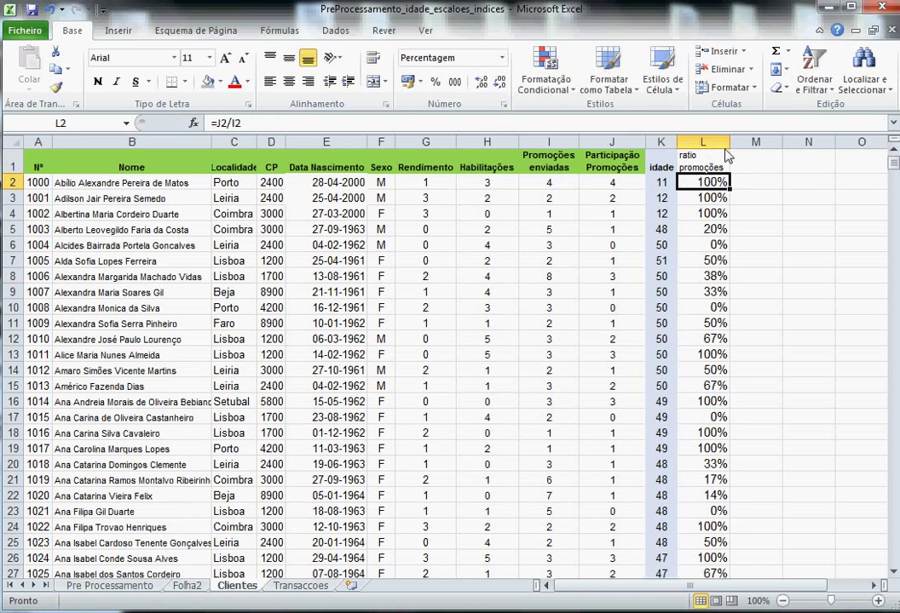
Replace the formulas in column L with their values by copying the column and pasting values over it.
click(703, 143)
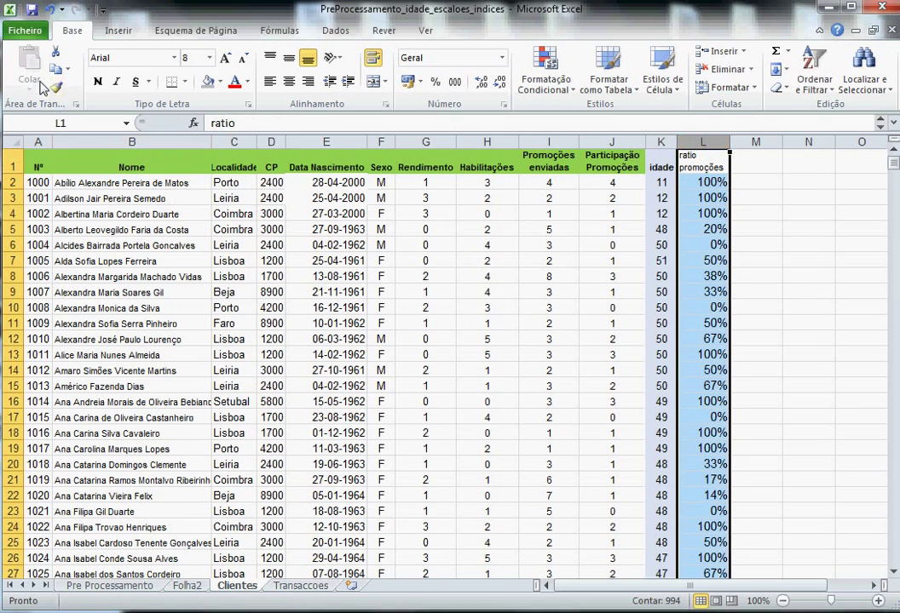
key(ctrl+c)
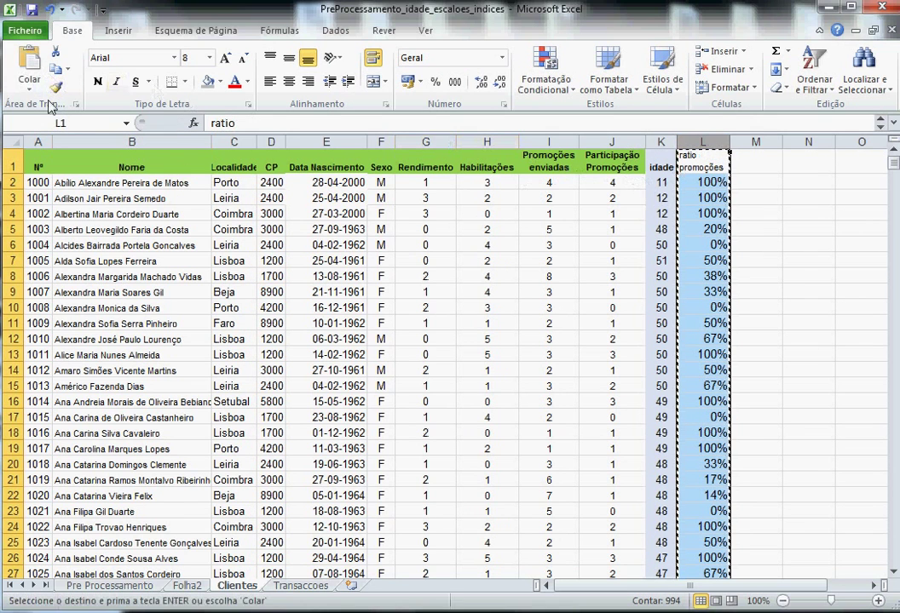
click(32, 91)
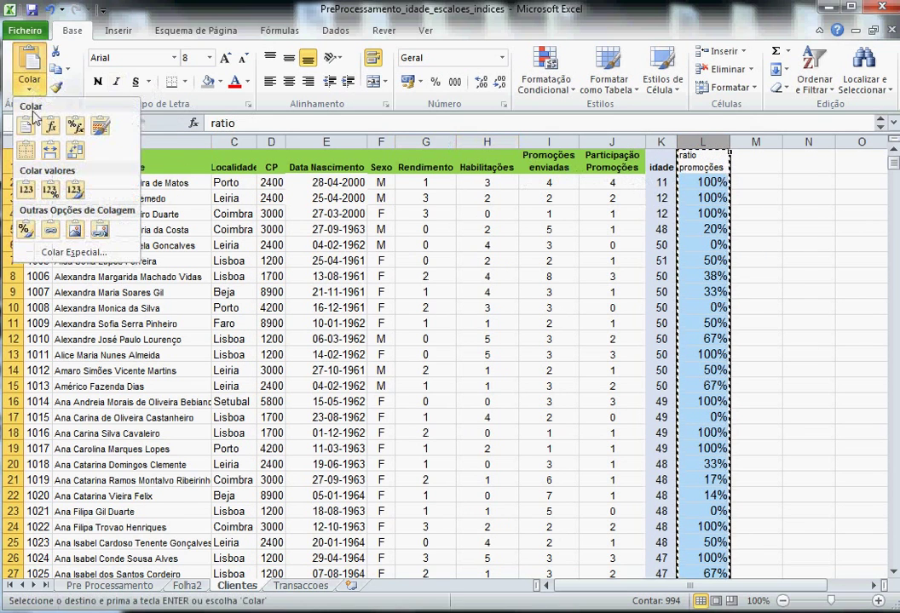
click(34, 195)
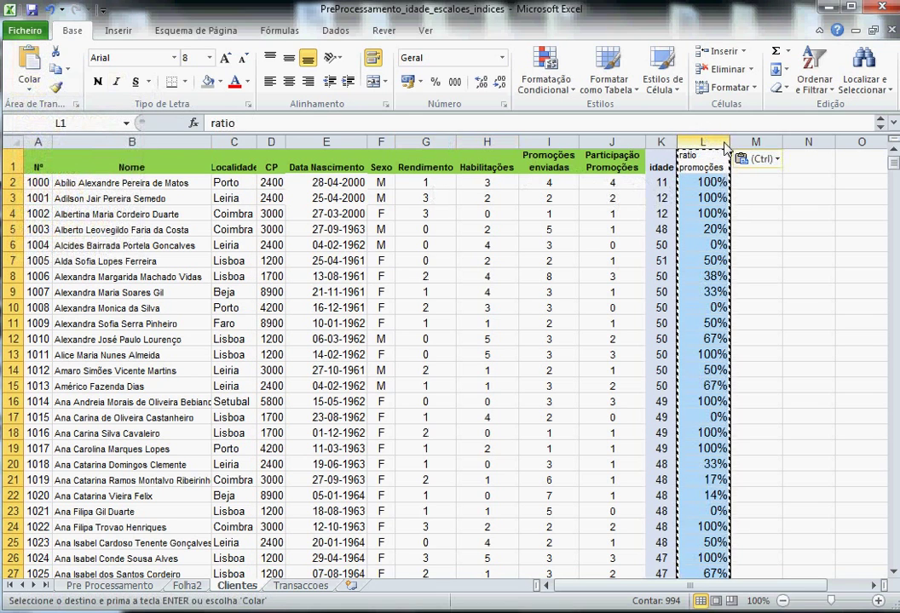
key(Escape)
Centre the contents of column L and shade its header cell L1 grey.
key(Down)
key(Down)
key(Down)
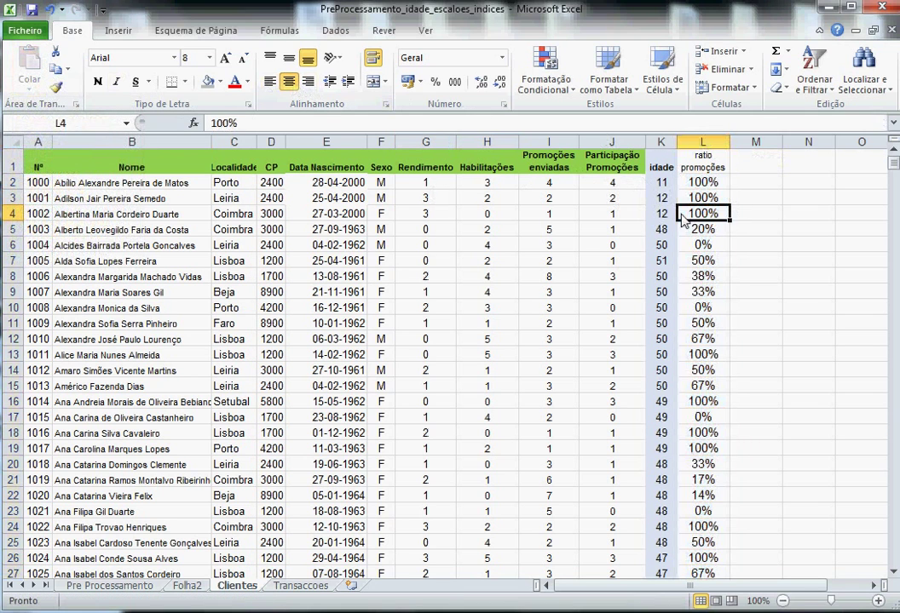
click(711, 157)
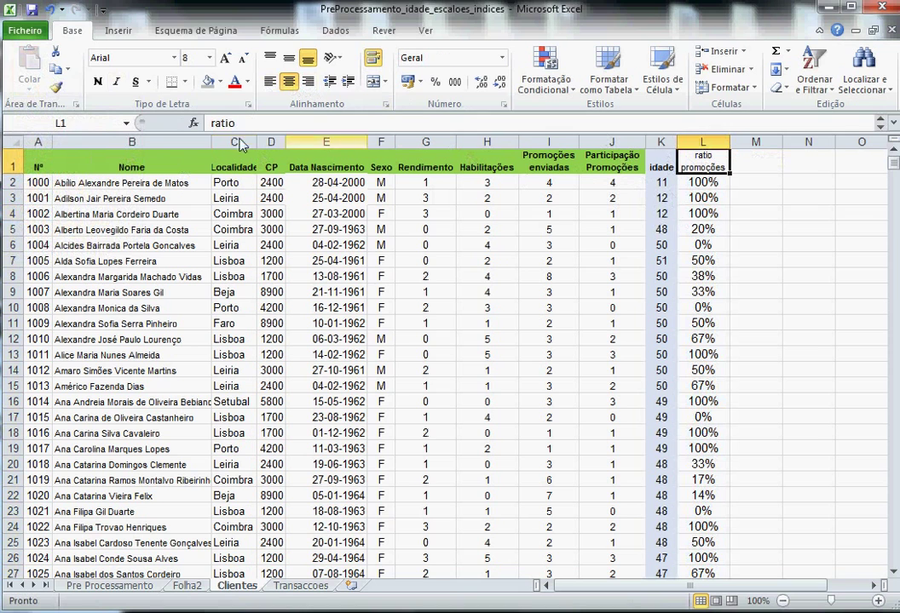
click(548, 214)
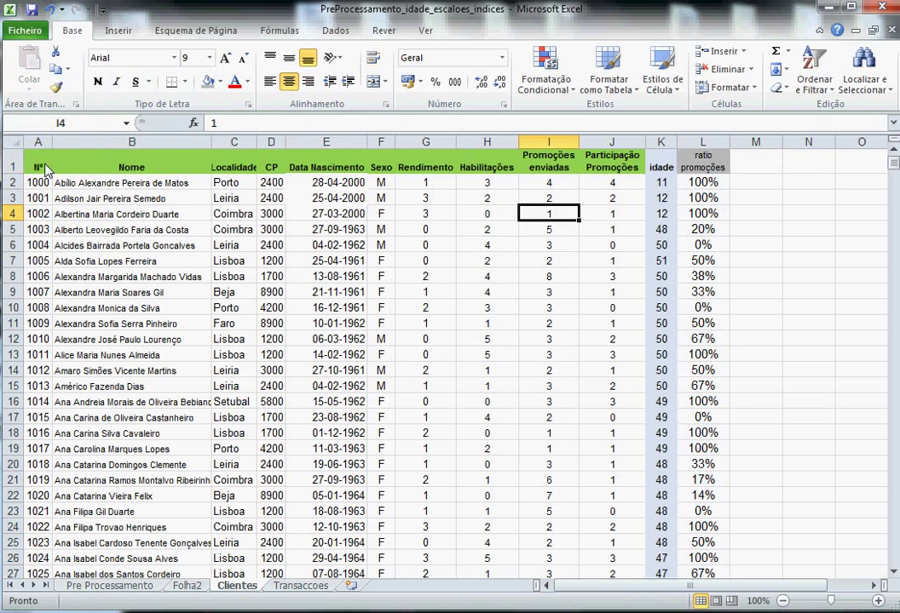
Sort the whole client table, columns A to L with headers, by ratio promoções from largest to smallest.
drag(38, 162, 684, 173)
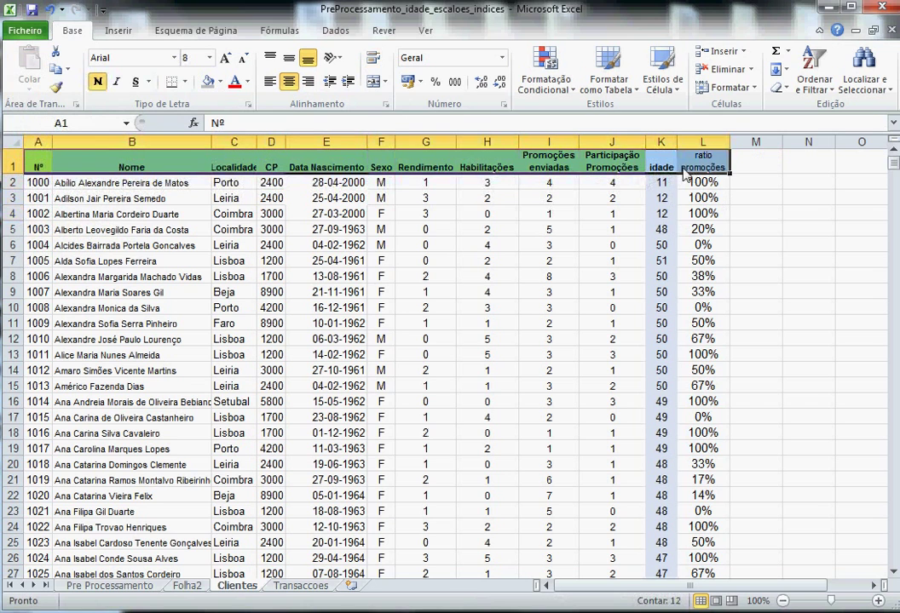
key(ctrl+shift+Down)
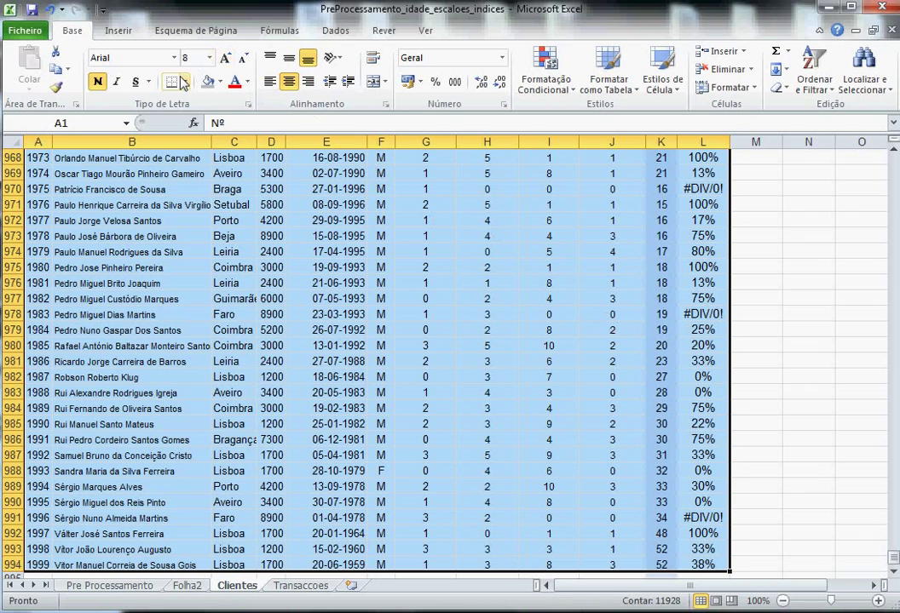
click(335, 31)
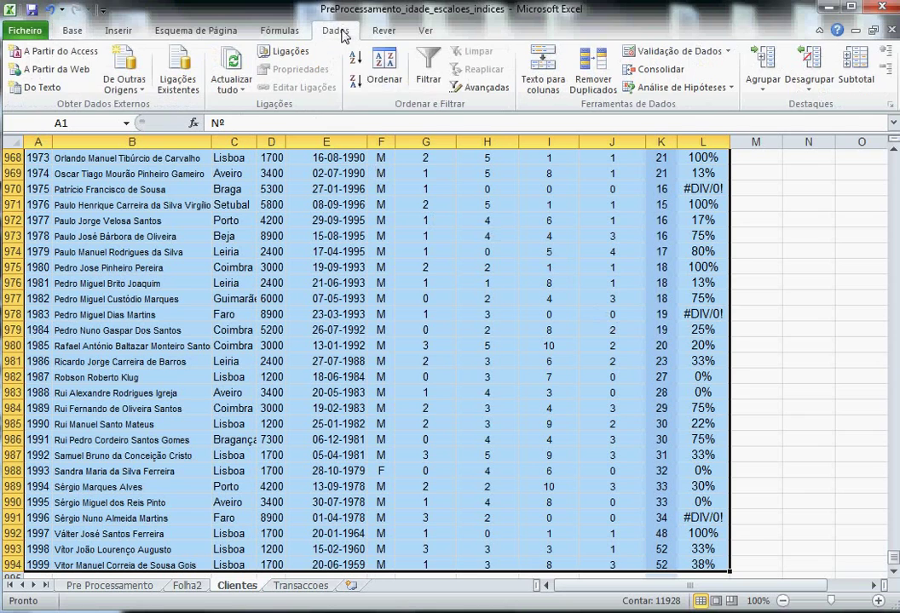
click(383, 68)
click(397, 291)
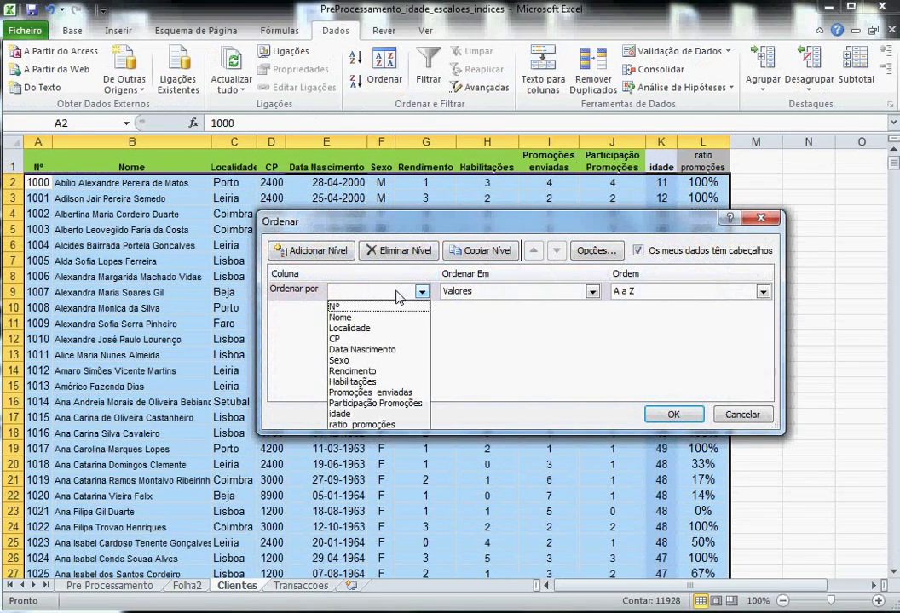
click(370, 424)
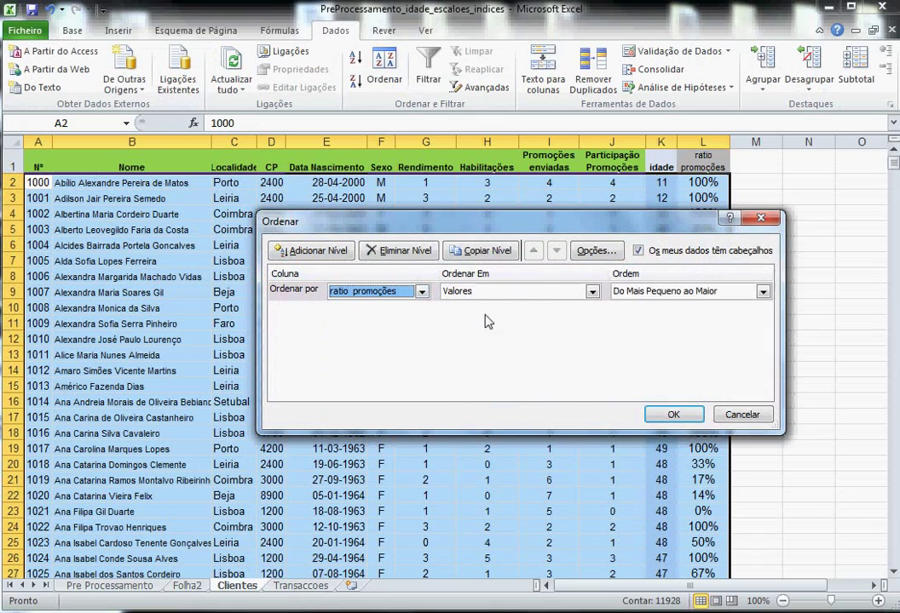
click(639, 294)
click(638, 315)
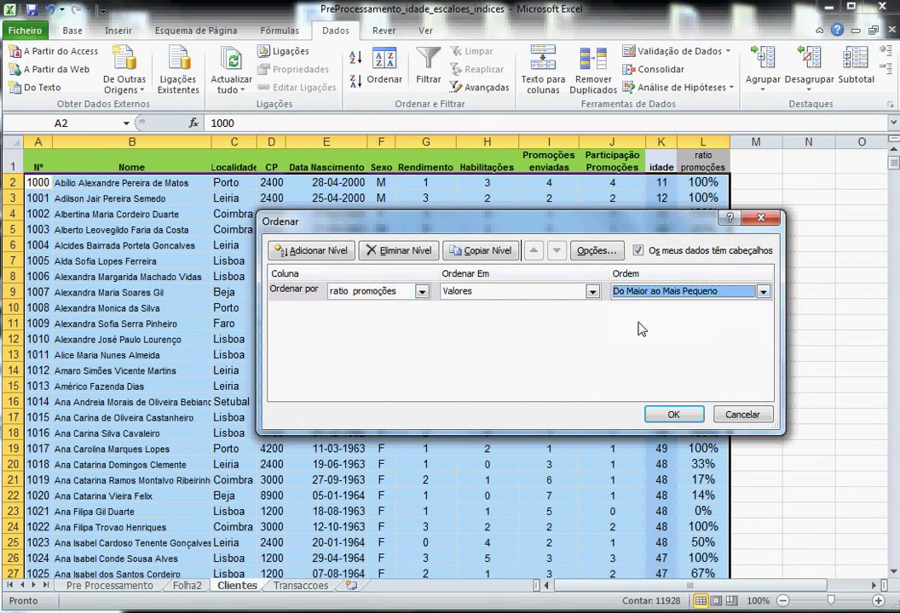
click(673, 414)
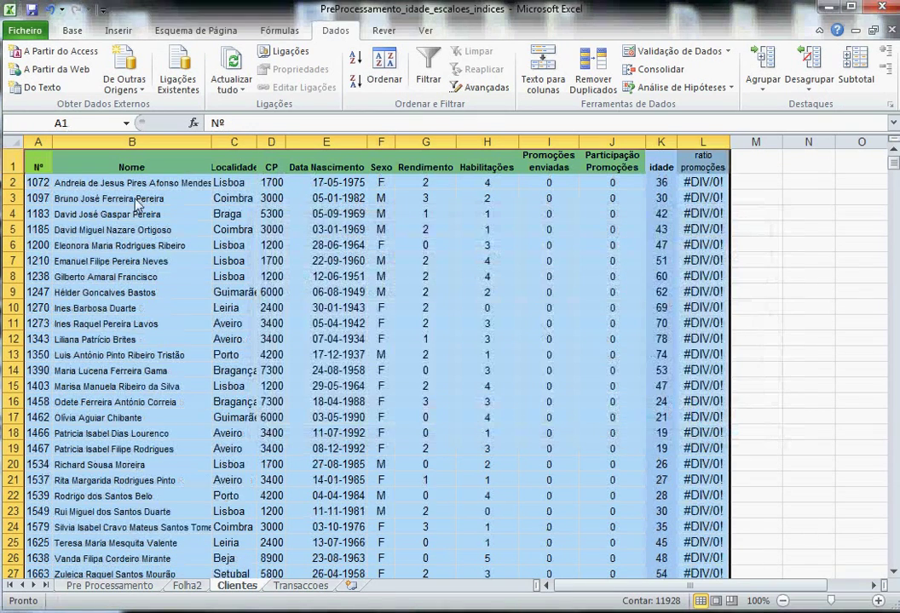
Replace the #DIV/0! errors in L2:L46 with 0 by entering it in L2 and filling down.
click(128, 197)
click(691, 186)
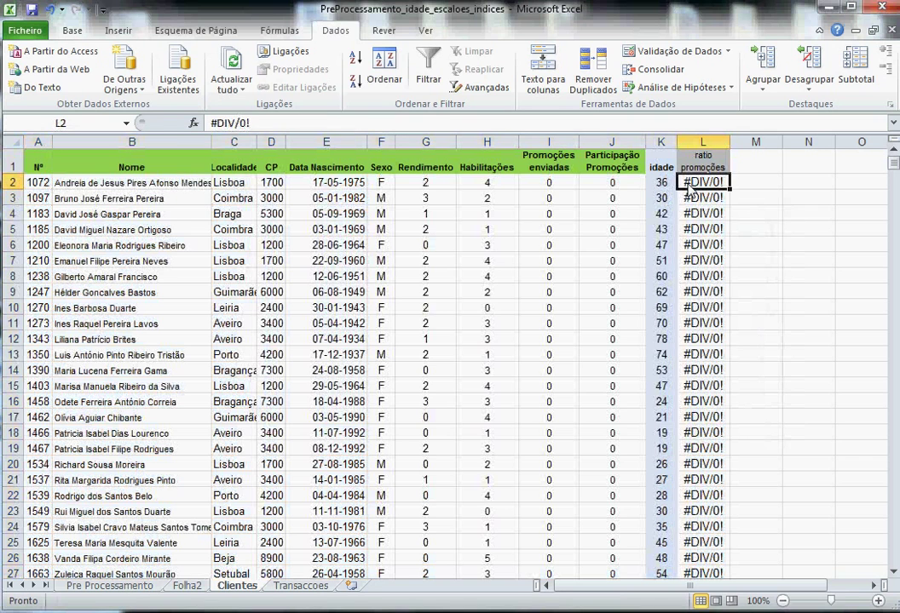
text(0)
key(Return)
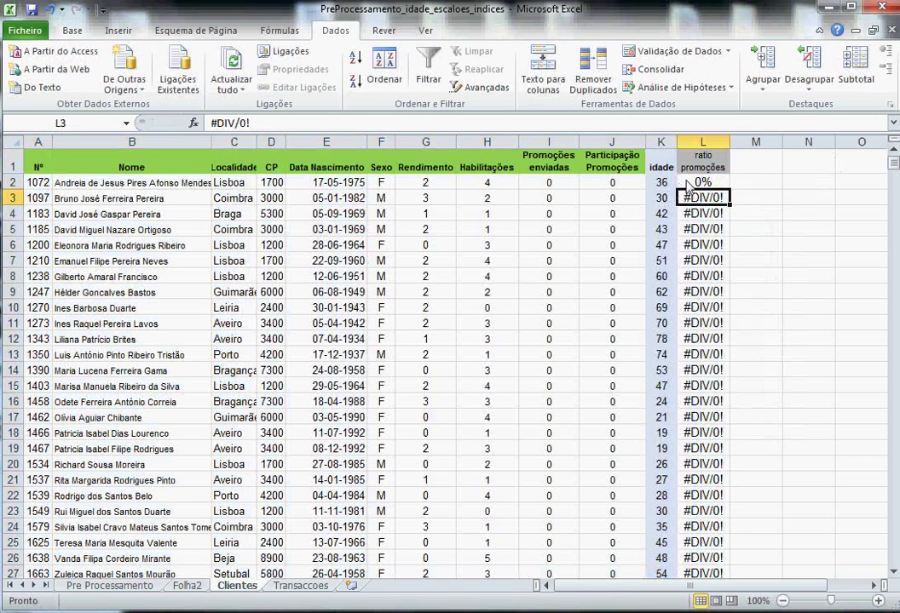
key(Up)
drag(730, 193, 695, 247)
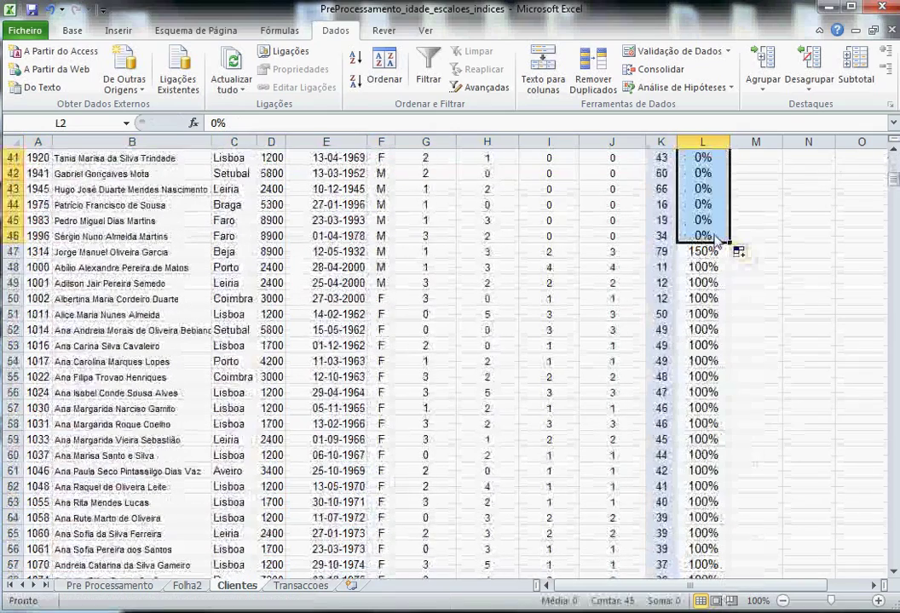
click(691, 239)
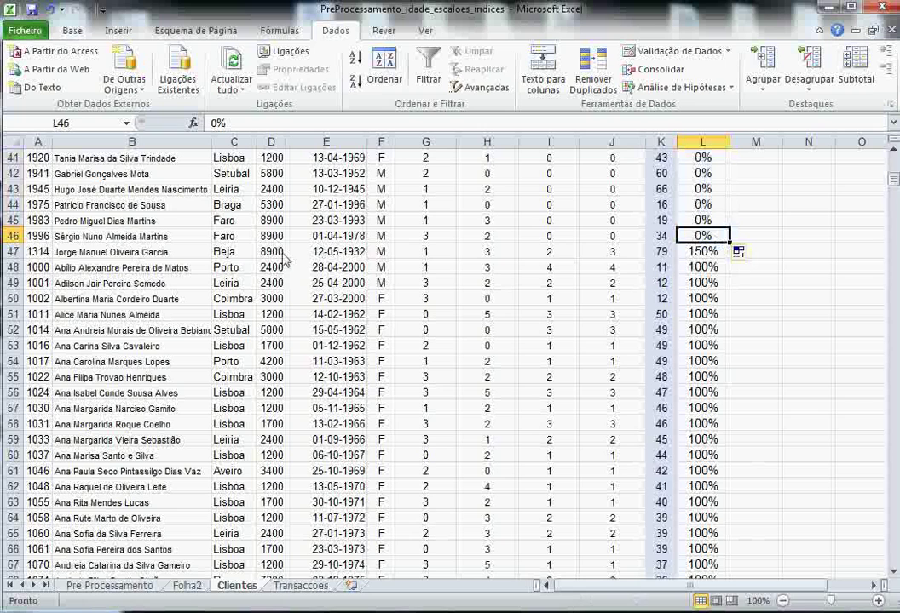
Examine the ratio promoções value in L47 and the block of clients with a 100% ratio from row 48 down.
click(707, 254)
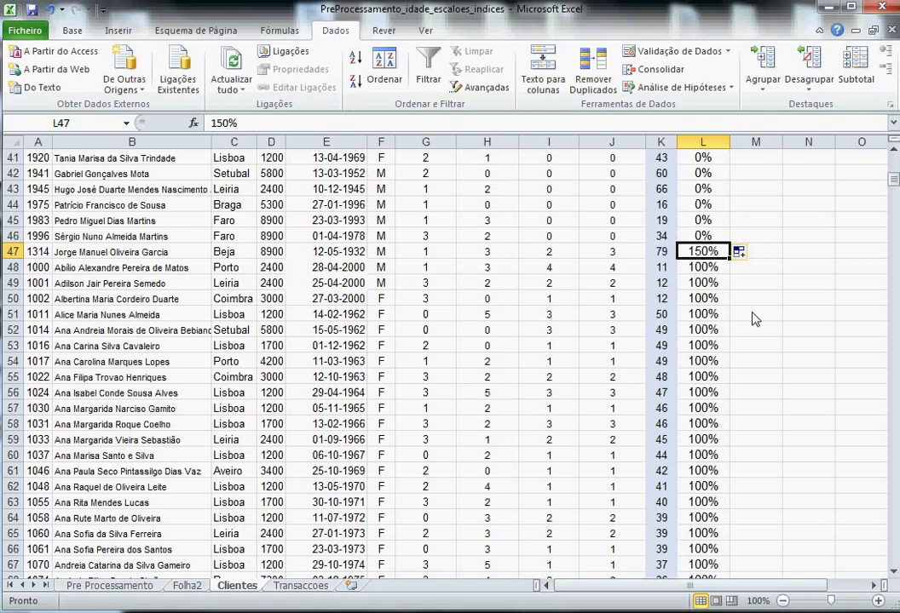
scroll(719, 320, down, 1)
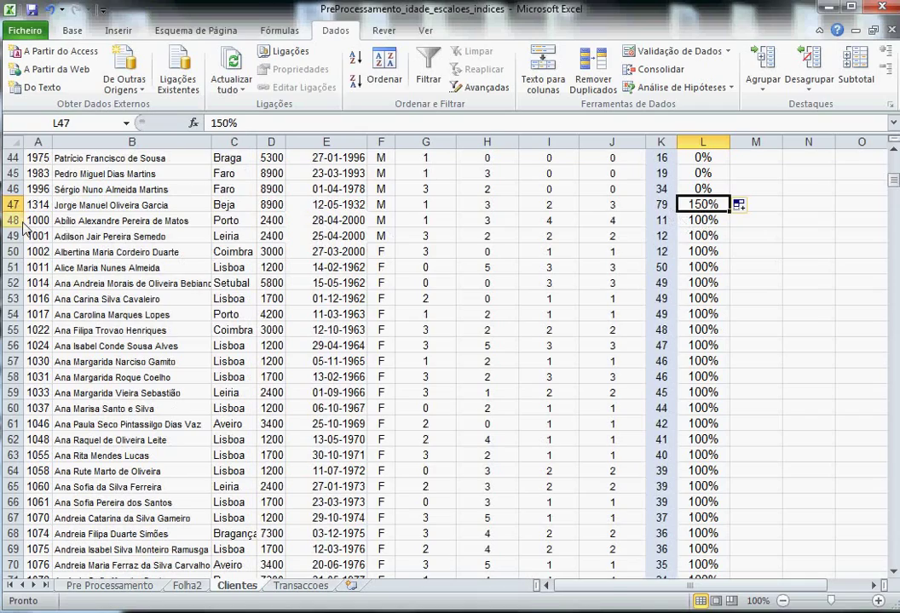
drag(17, 219, 622, 442)
scroll(622, 442, down, 20)
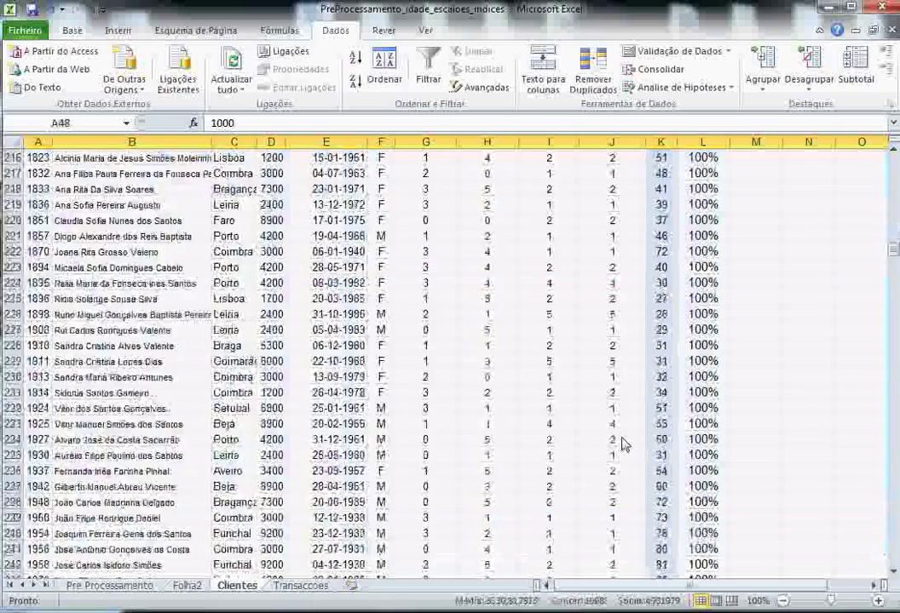
scroll(622, 442, up, 13)
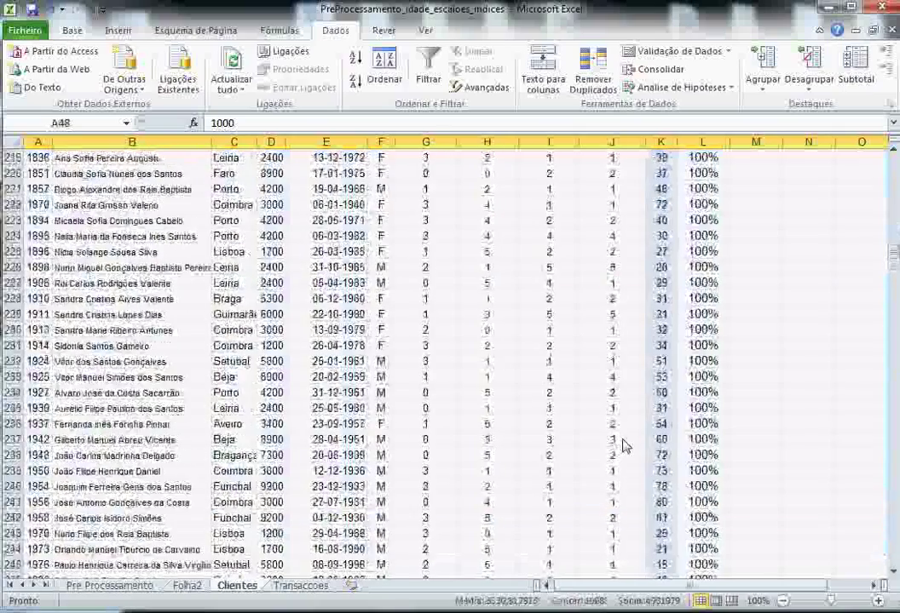
scroll(623, 442, down, 7)
scroll(623, 442, up, 4)
scroll(623, 442, up, 20)
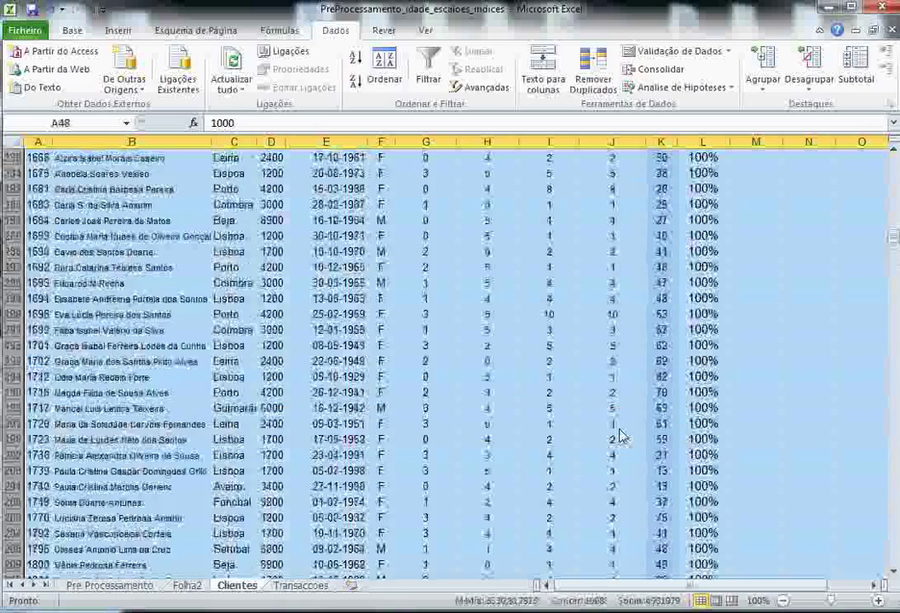
scroll(568, 402, up, 5)
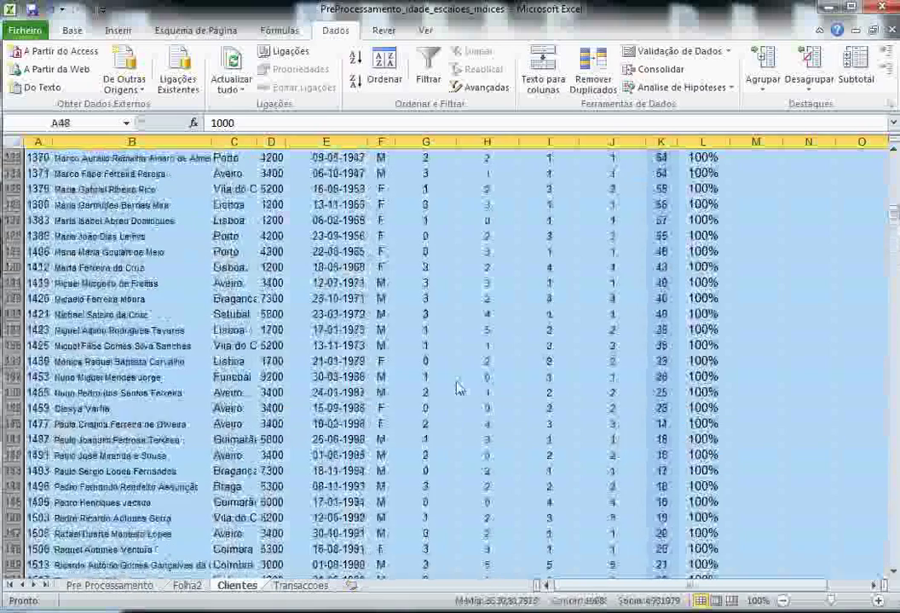
scroll(460, 382, up, 15)
scroll(468, 389, up, 12)
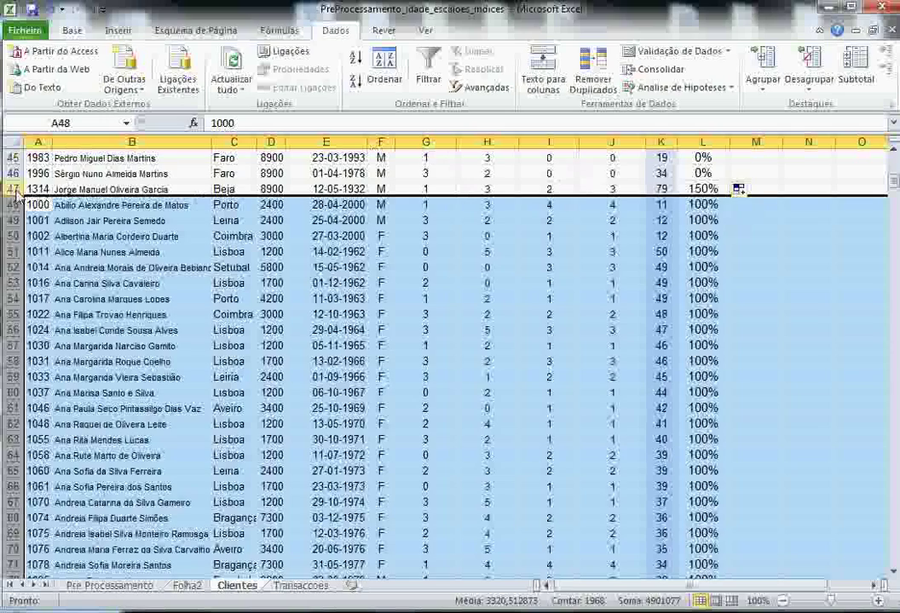
Highlight rows 47 to 269 to review the clients with ratios of 75% and above.
drag(15, 189, 51, 549)
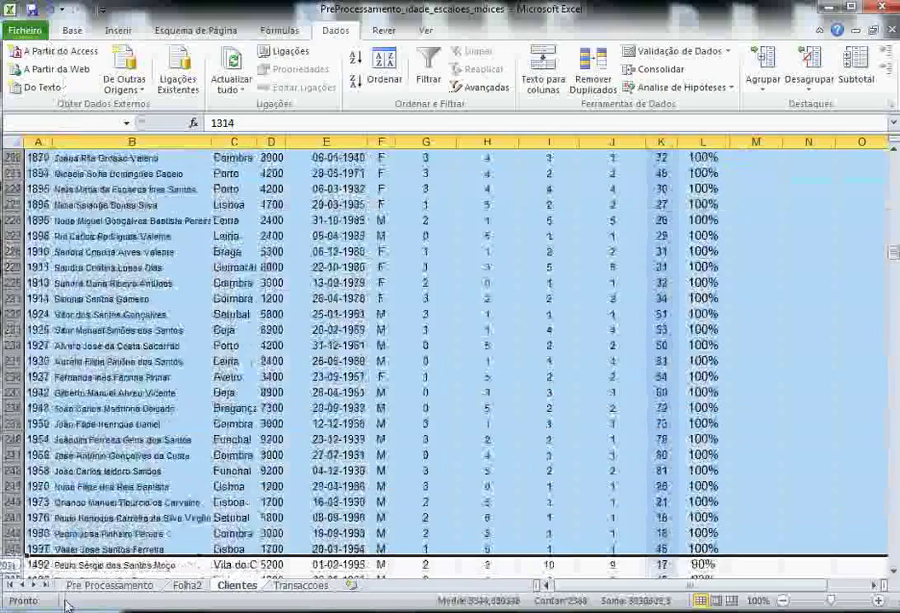
drag(66, 603, 53, 539)
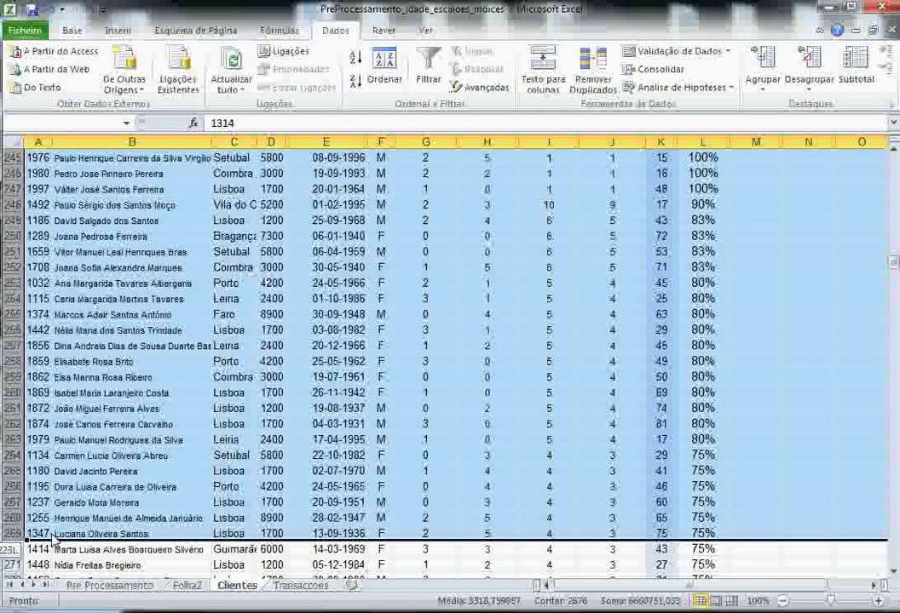
drag(53, 539, 53, 538)
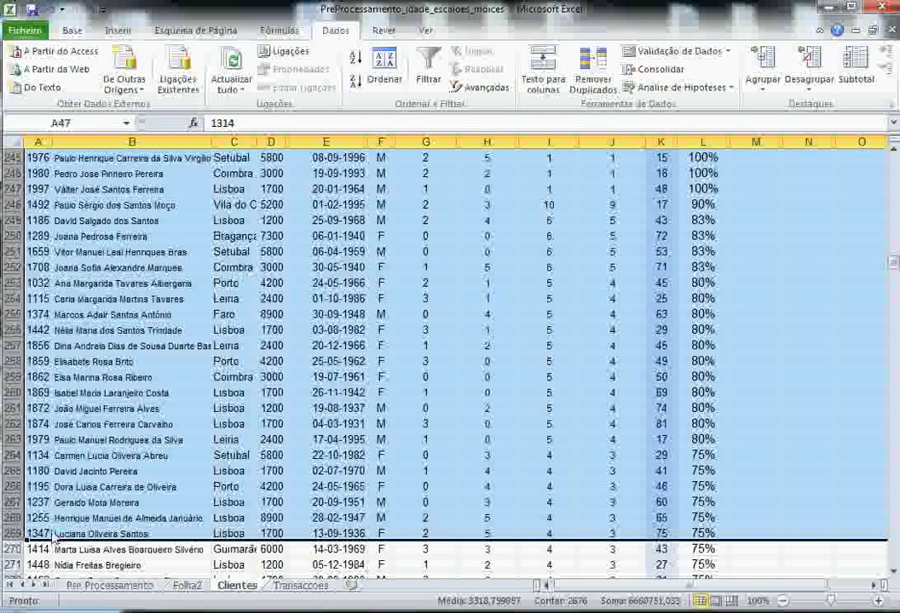
scroll(125, 421, up, 20)
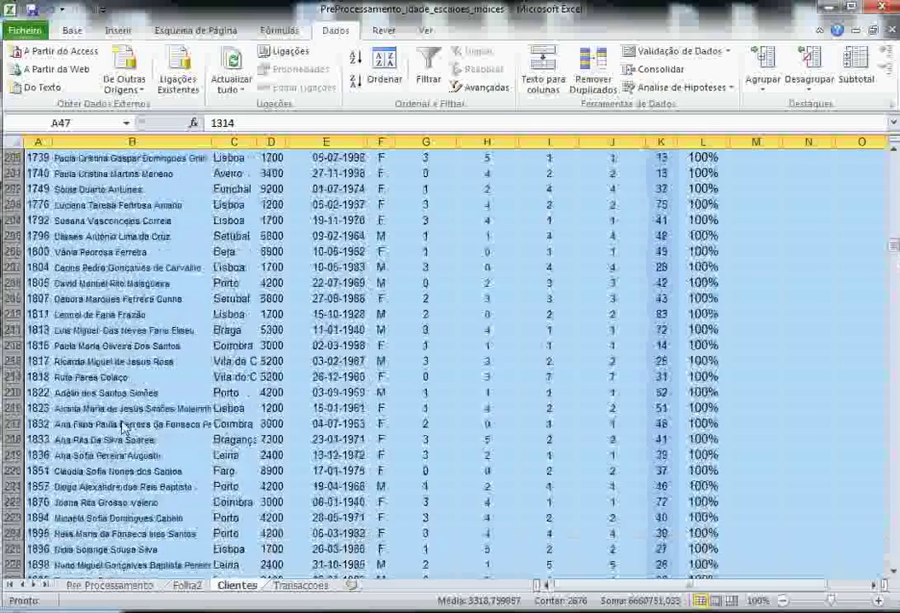
scroll(285, 362, up, 20)
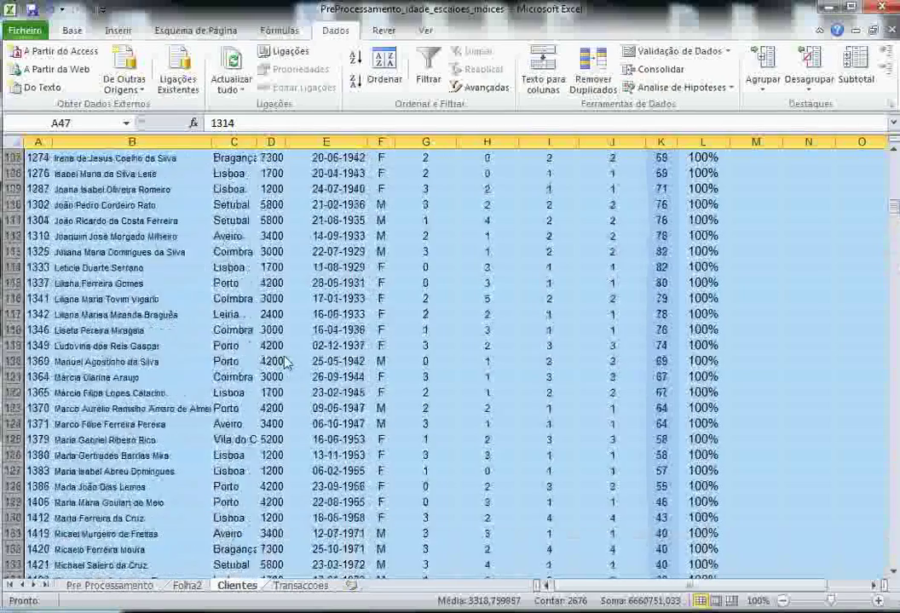
scroll(286, 362, up, 16)
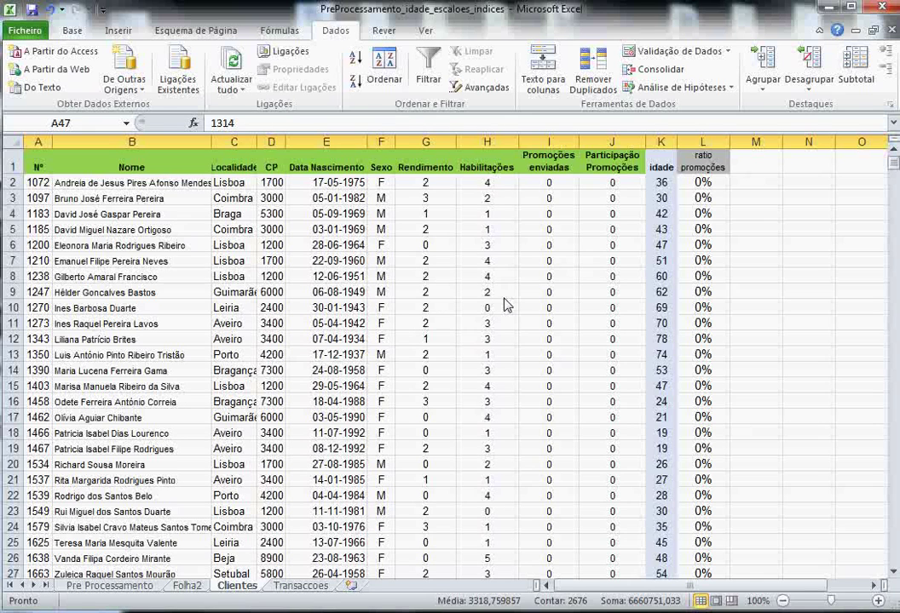
Clear the row selection and review the idade and ratio promoções columns for the clients with a 0% ratio.
click(661, 167)
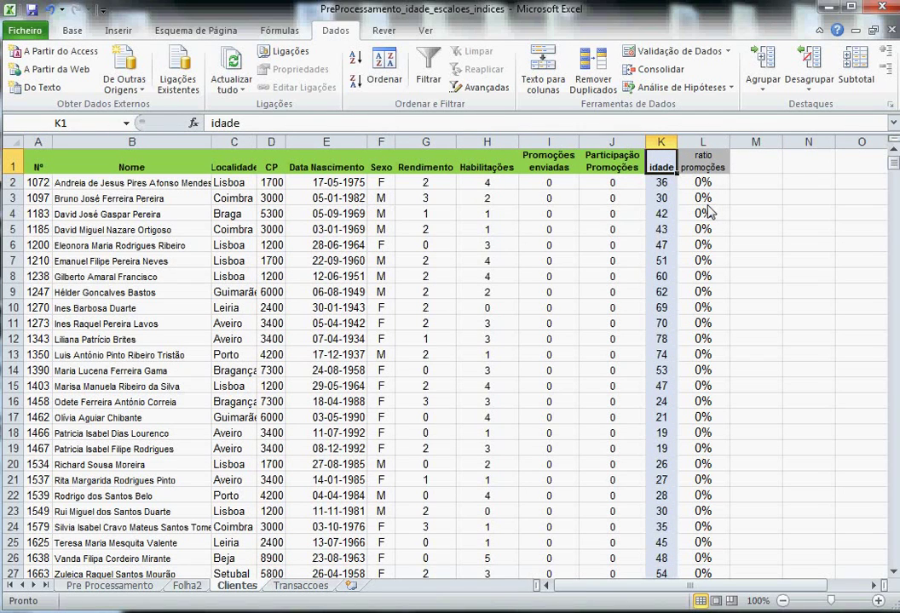
scroll(697, 328, down, 4)
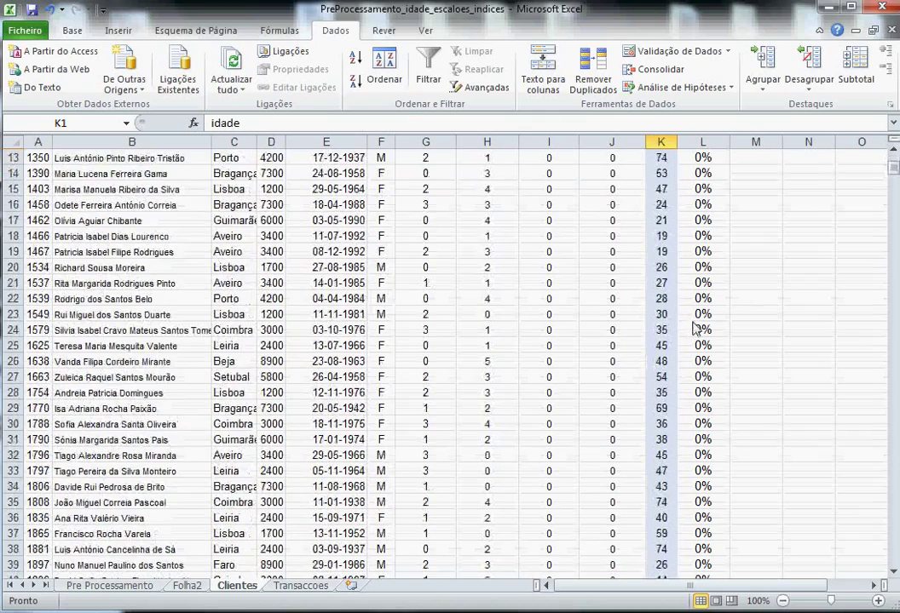
scroll(696, 328, down, 5)
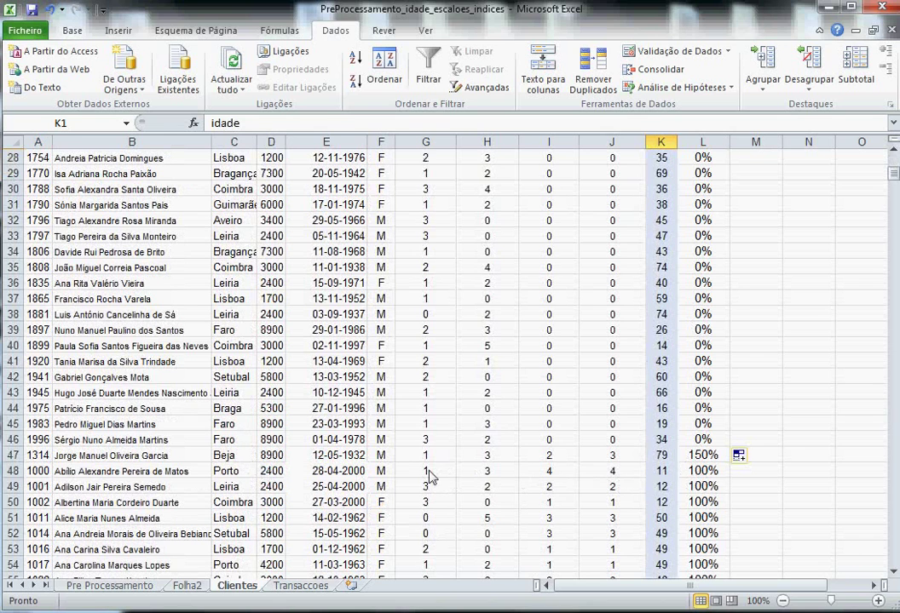
scroll(686, 450, up, 9)
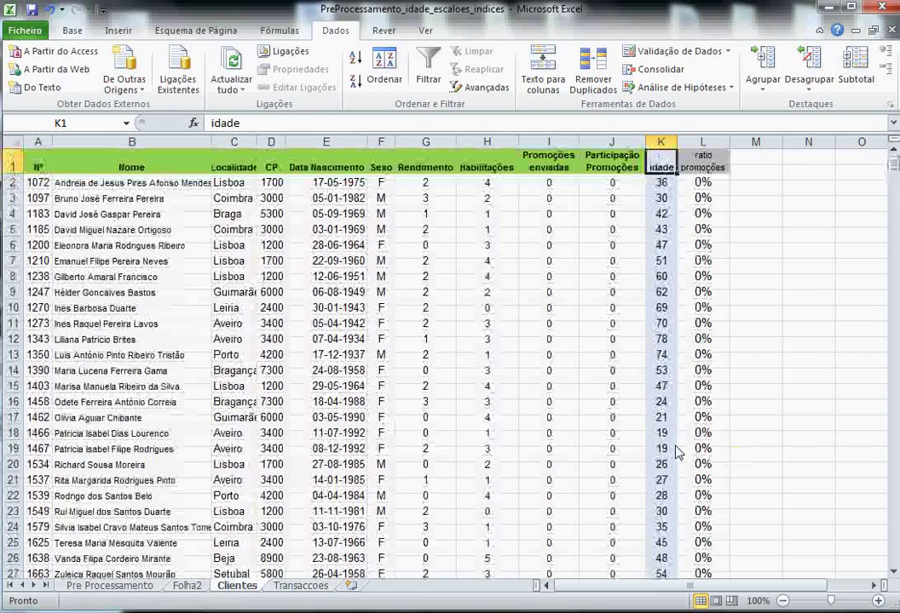